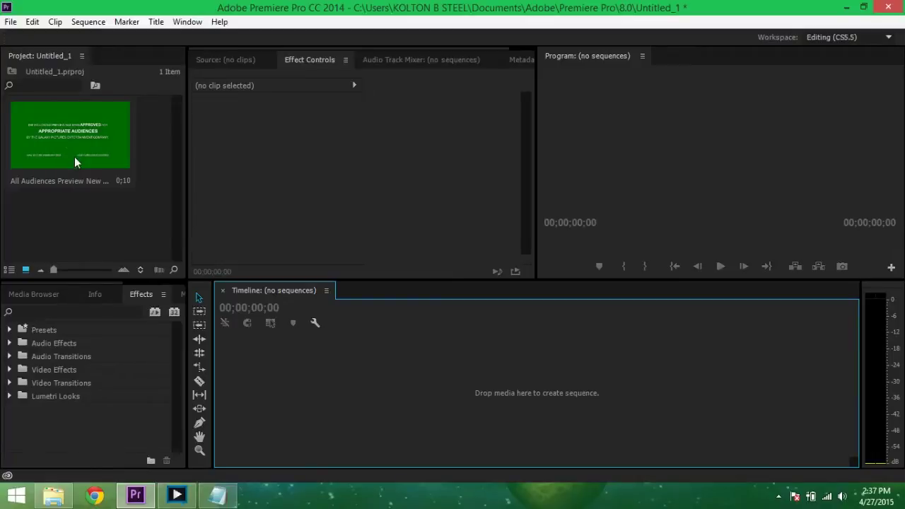
Build the All Audiences Preview New Finished sequence from the green card image and save the project.
left_click(62, 132)
left_click_drag(62, 132, 292, 384)
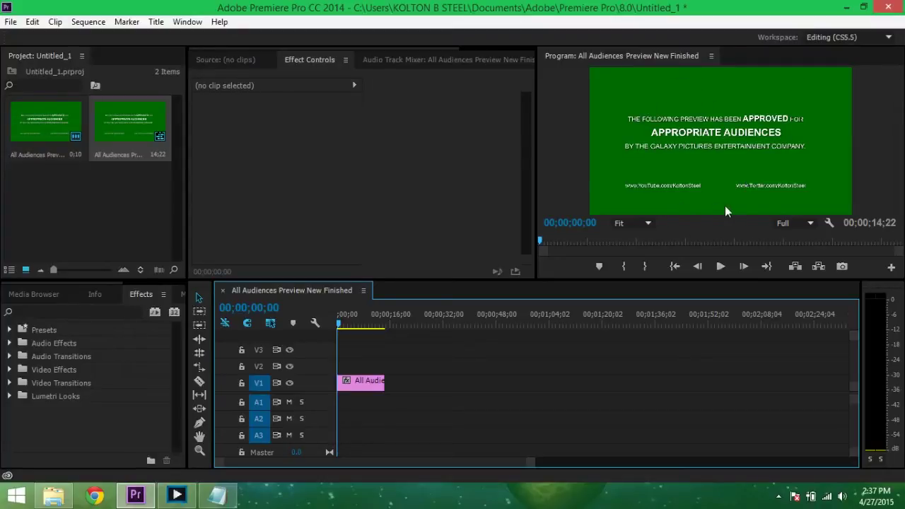
key("ctrl+s")
left_click(89, 22)
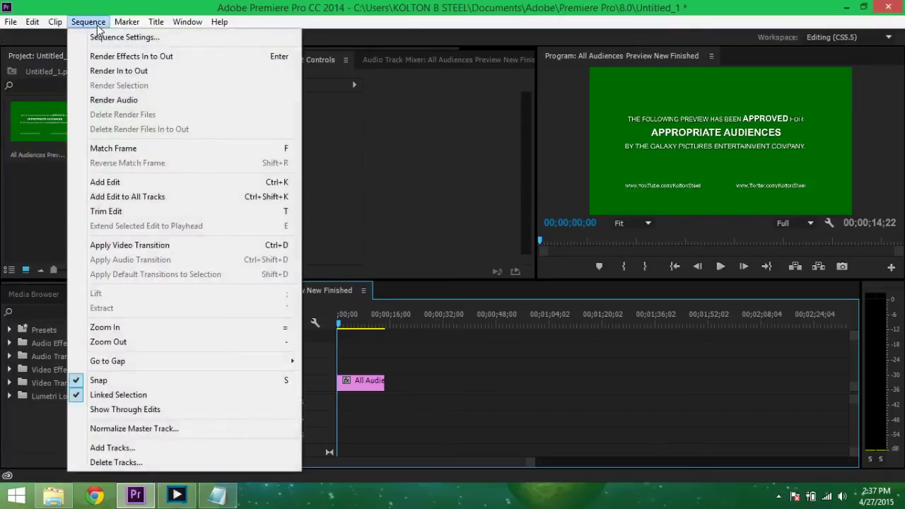
Change the sequence frame height to 817 (1920×817) and accept deleting existing previews.
left_click(108, 36)
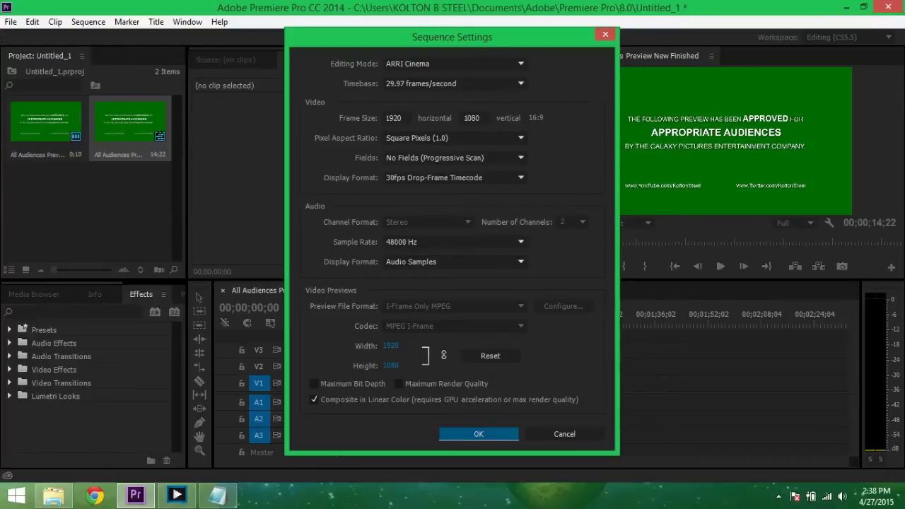
left_click(472, 119)
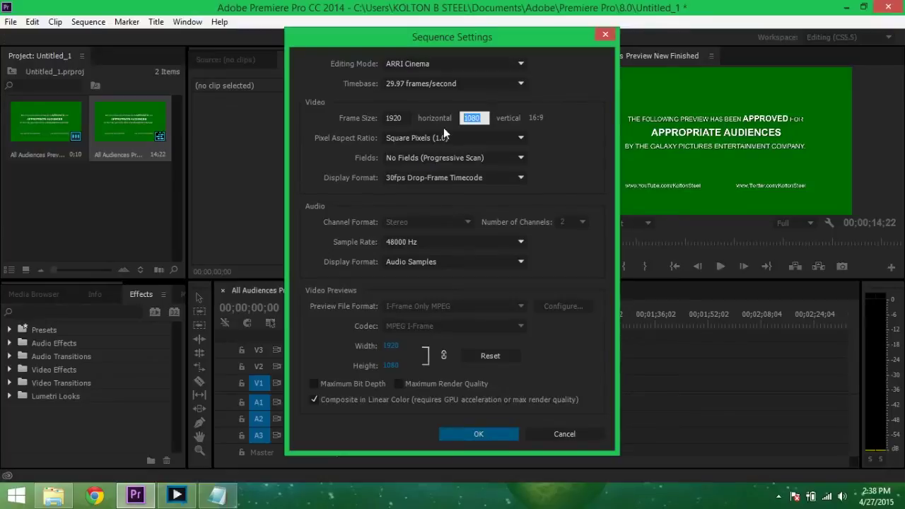
type("817")
left_click(484, 431)
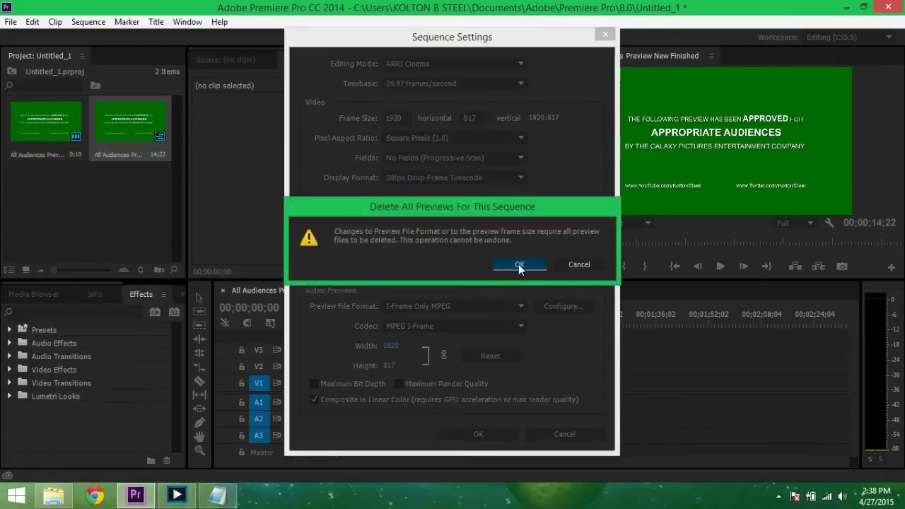
left_click(518, 263)
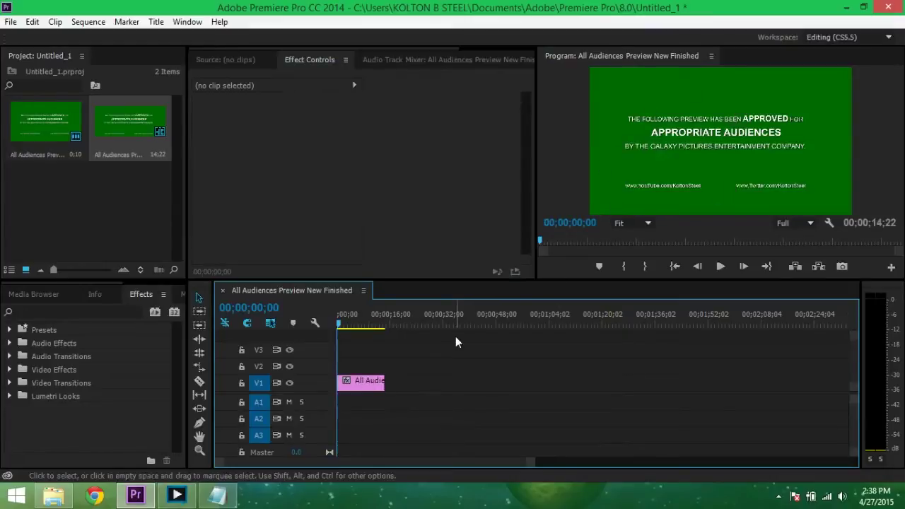
Replace the V1 card with a fresh copy at the start, extended to 12;16.
left_click(367, 381)
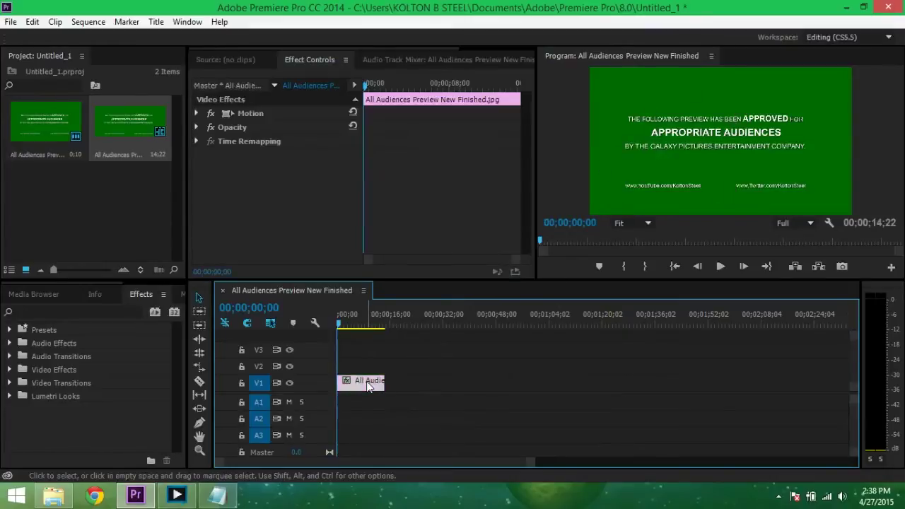
key("Delete")
left_click_drag(44, 122, 377, 381)
left_click(351, 320)
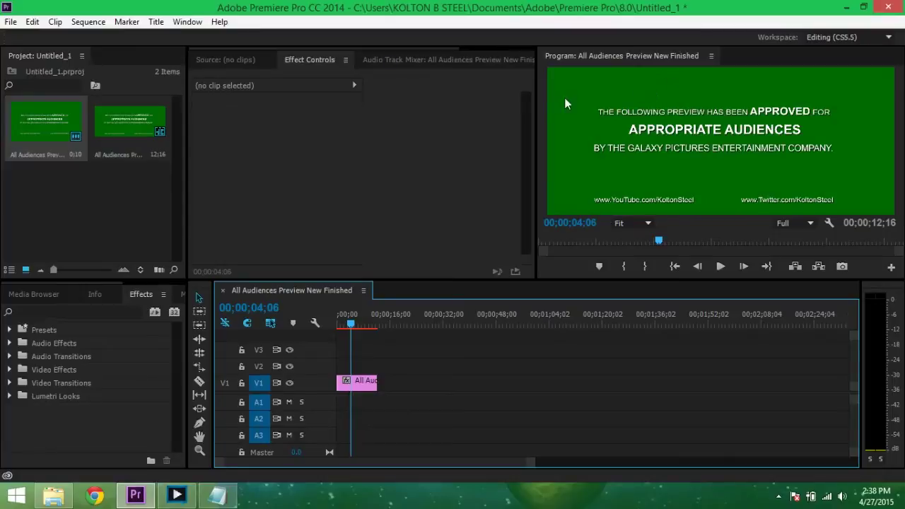
left_click(365, 381)
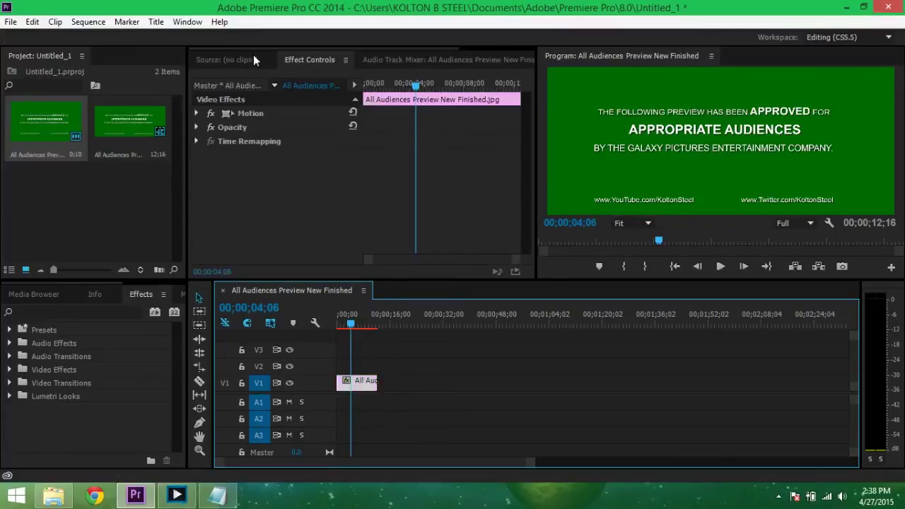
Move the card up by setting its Motion Position to 960, 375.5.
left_click(198, 113)
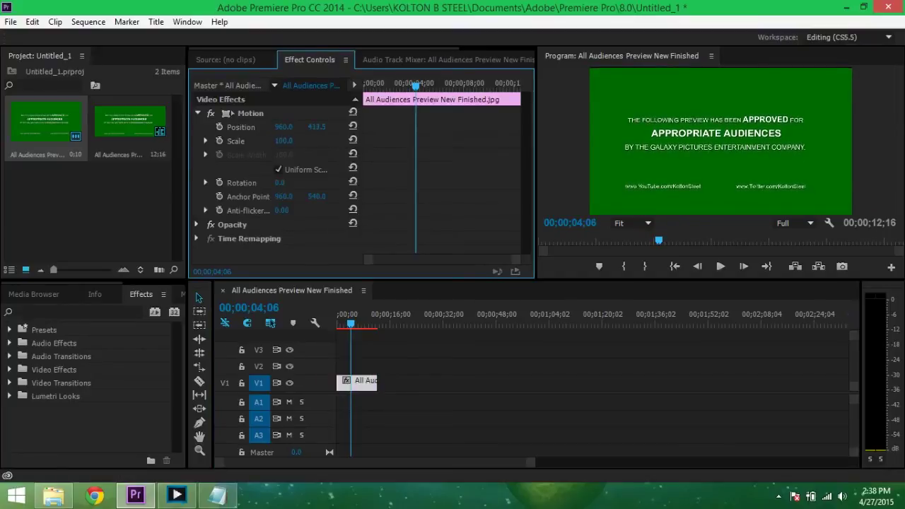
left_click_drag(316, 127, 277, 126)
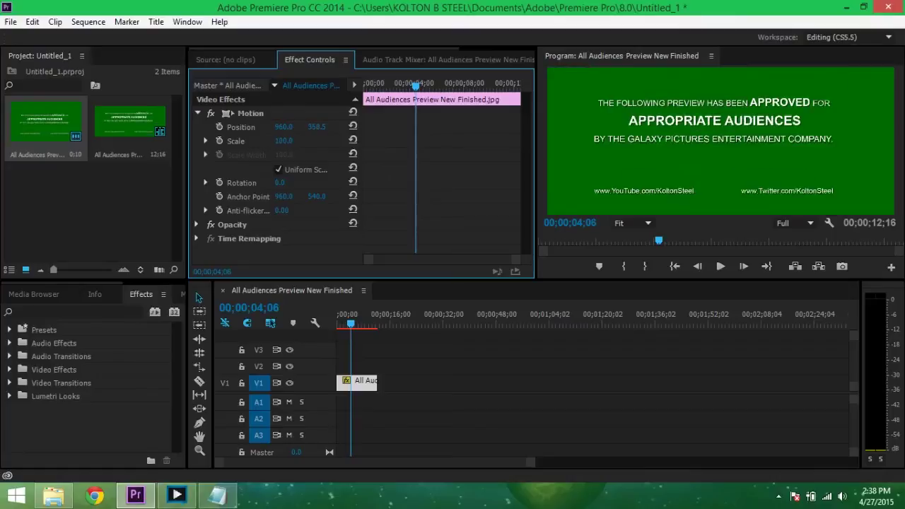
left_click(327, 142)
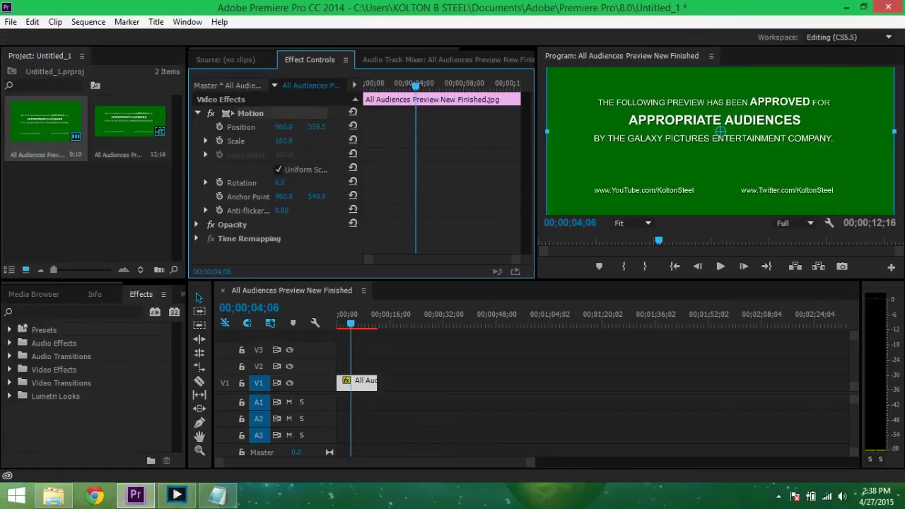
key("shift+Down")
key("shift+Down")
key("shift+Down")
key("shift+Down")
key("shift+Down")
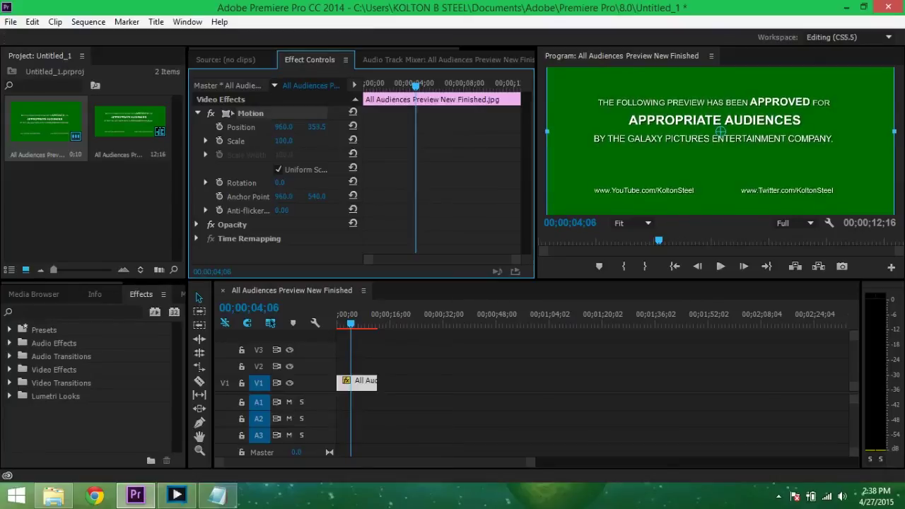
key("Up")
key("Up")
key("Up")
key("Up")
key("Up")
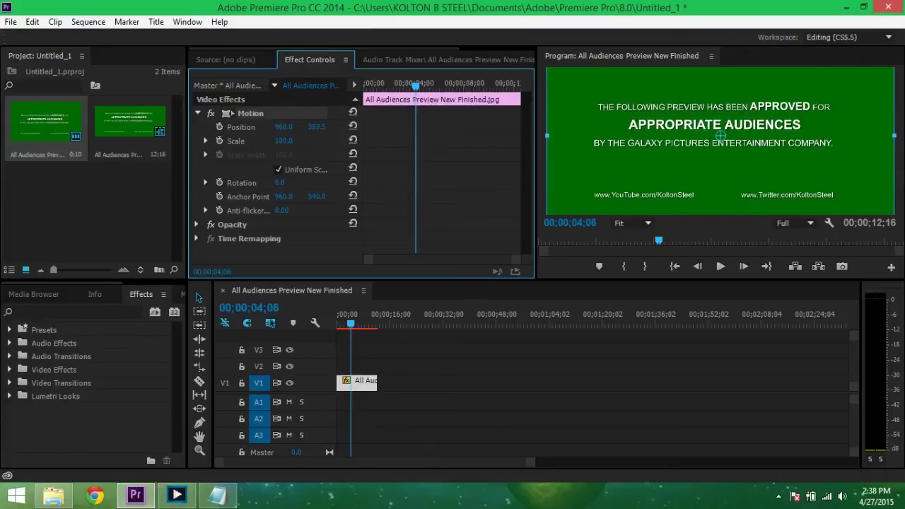
key("Up")
key("Up")
key("Up")
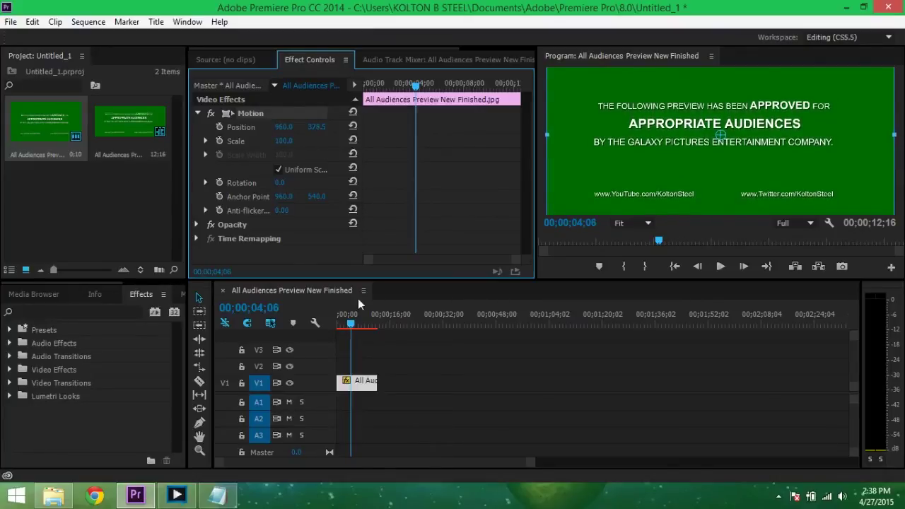
left_click(332, 265)
Play the sequence from the start to review the raised card, then view the film size notes.
left_click_drag(350, 324, 340, 327)
key("space")
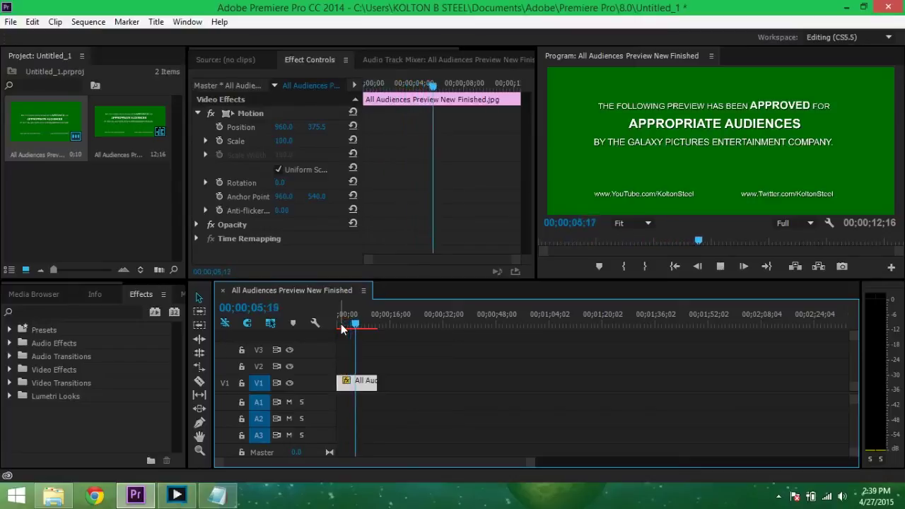
key("space")
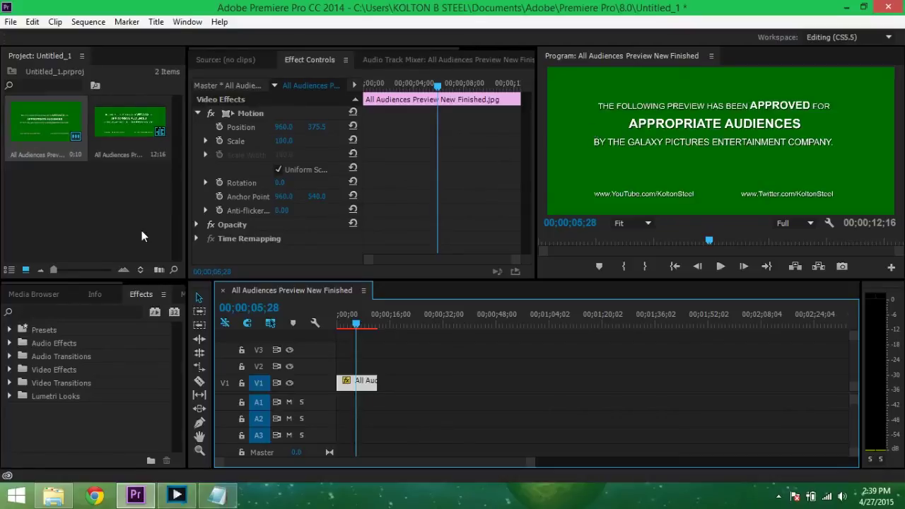
left_click(229, 499)
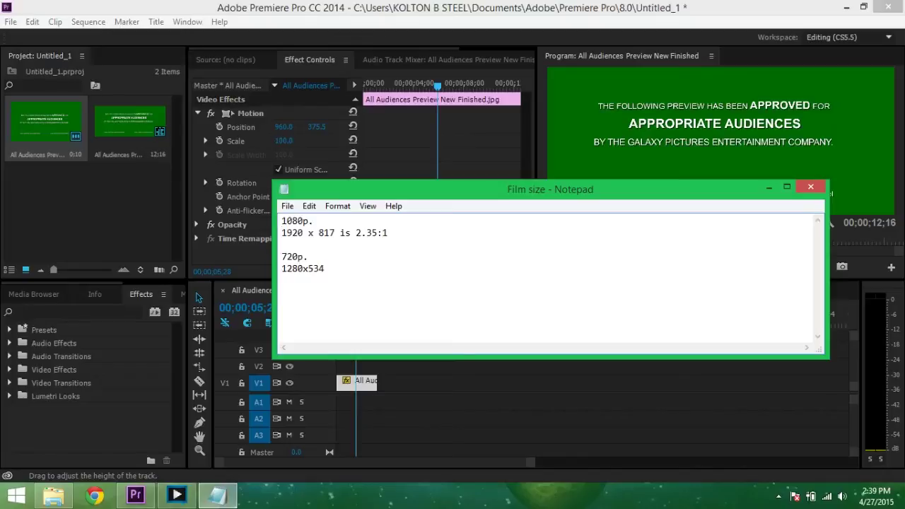
left_click(771, 187)
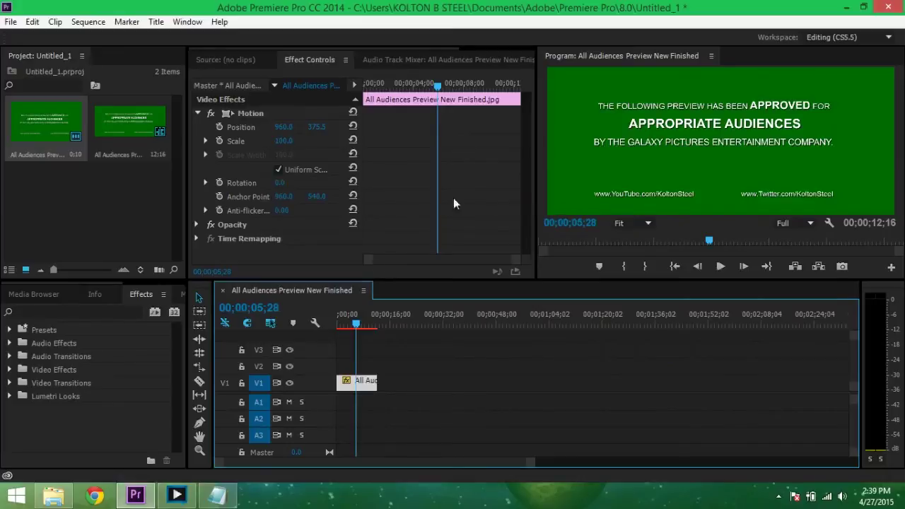
left_click(57, 497)
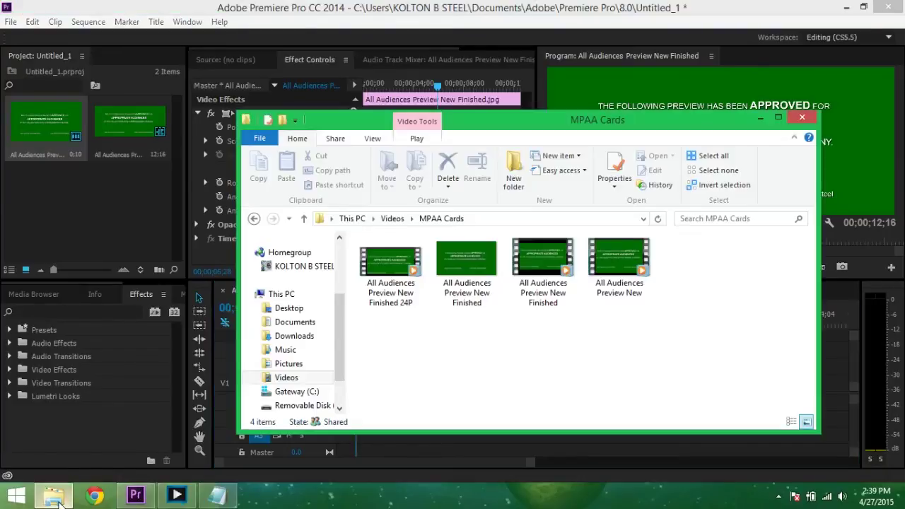
Play and replay the rendered All Audiences Preview New Finished 24P video in Windows Media Player.
double_click(401, 267)
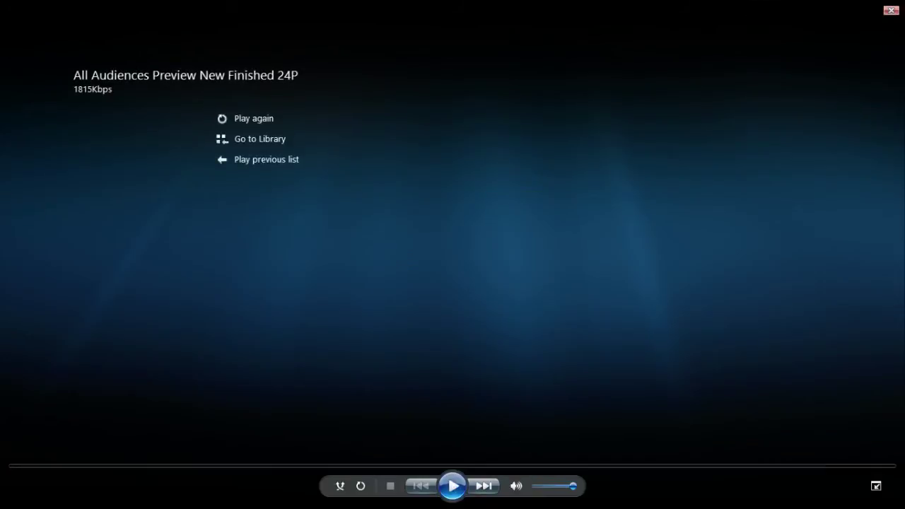
left_click(451, 496)
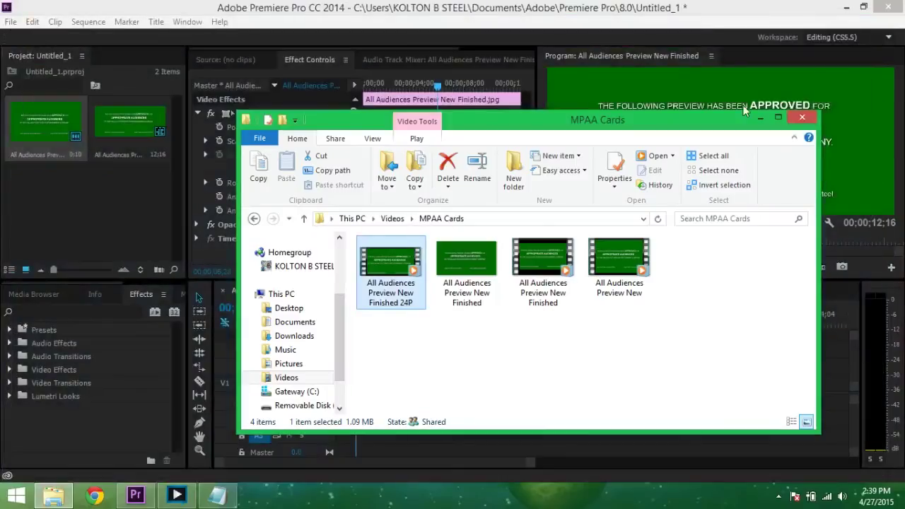
left_click_drag(707, 123, 610, 296)
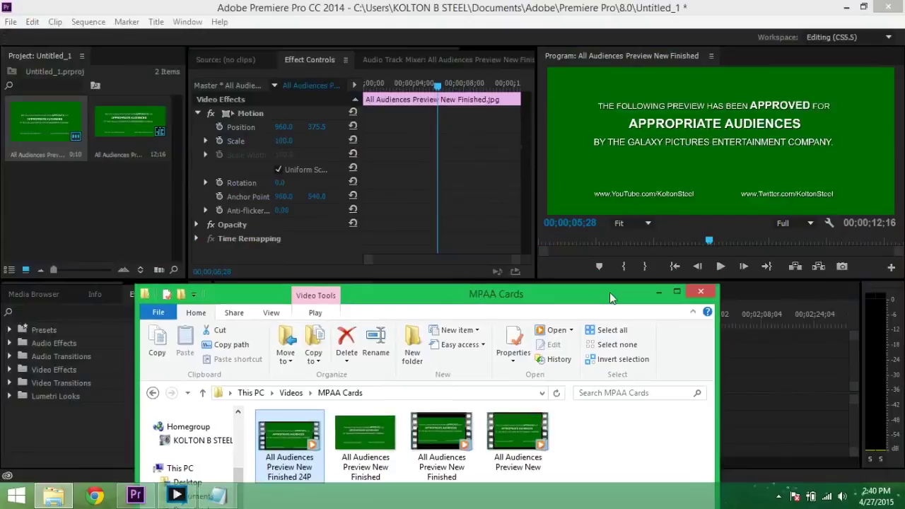
Bring the Premiere Pro project window back in front of the MPAA Cards folder.
left_click(628, 6)
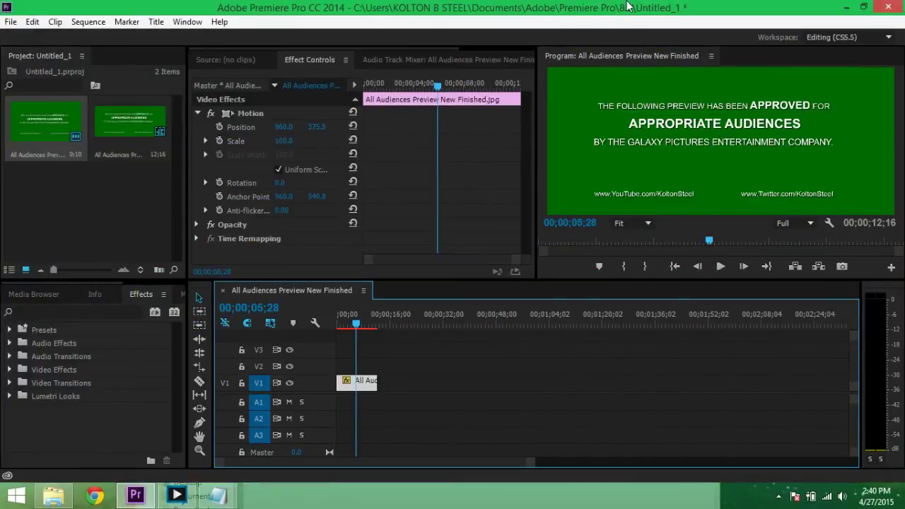